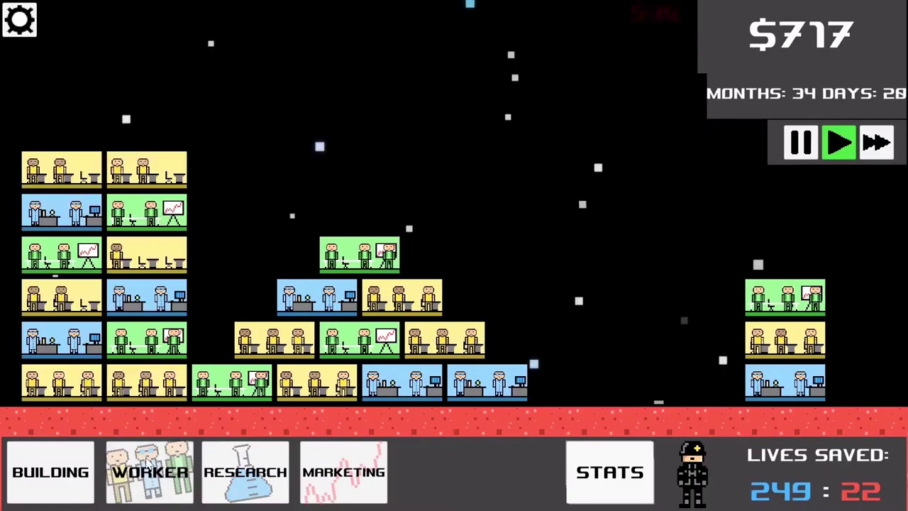
# - Build a lab room on top of the leftmost stack of rooms
pyautogui.click(146, 461)
pyautogui.click(71, 461)
pyautogui.click(135, 411)
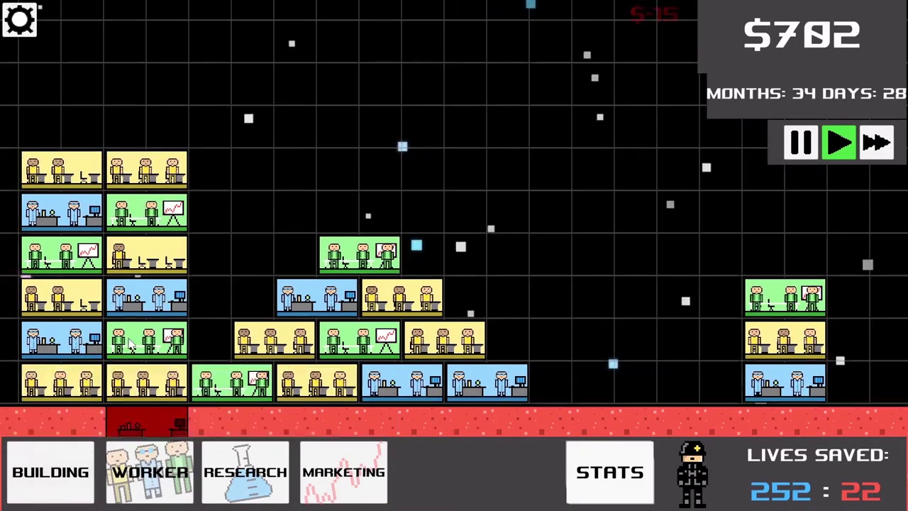
pyautogui.click(61, 127)
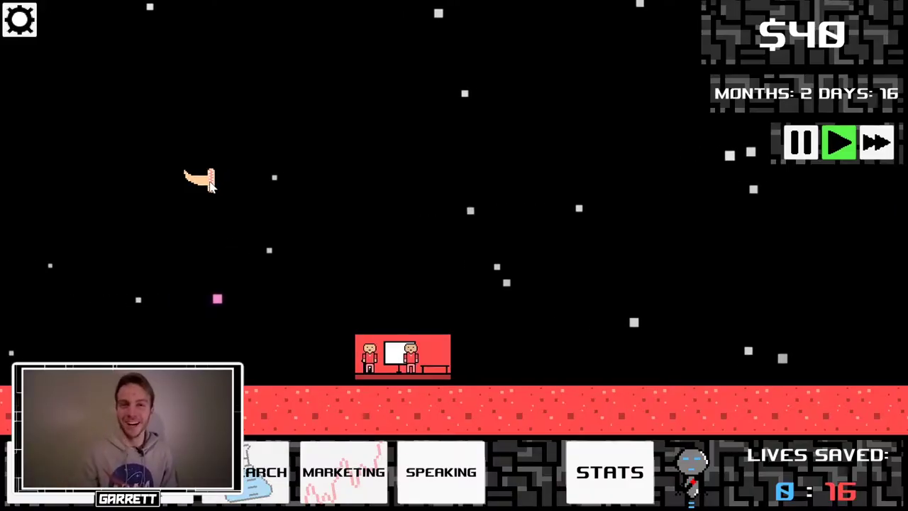
# - Inspect both speakers in the red speaker room and check the speaking events and the stats
pyautogui.scroll(3, 336, 340)
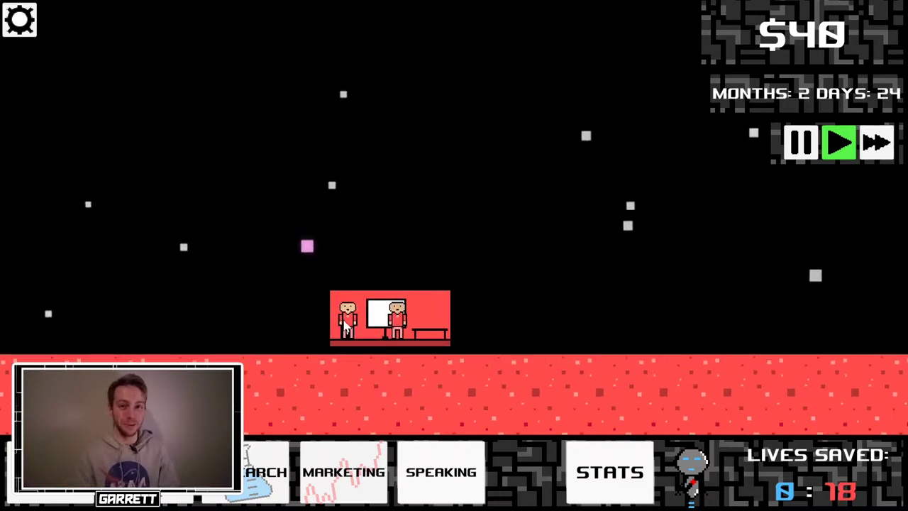
pyautogui.click(347, 326)
pyautogui.scroll(2, 371, 340)
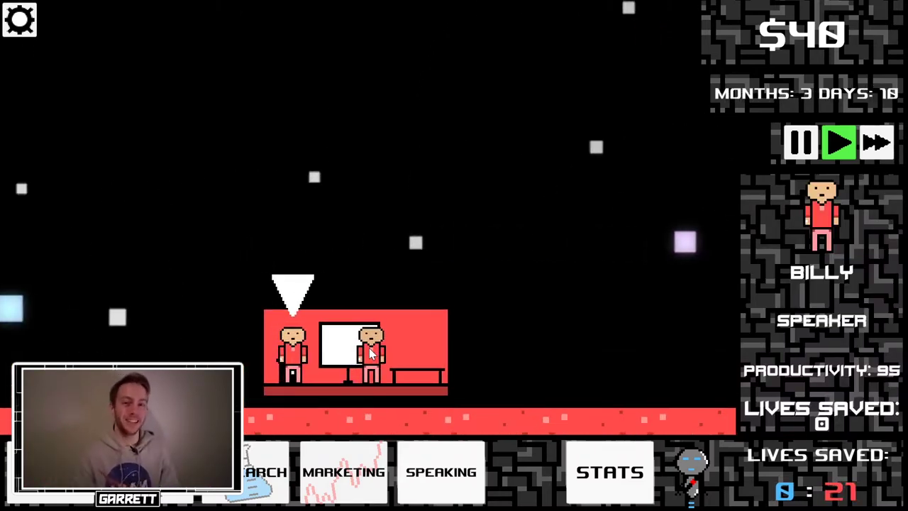
pyautogui.click(369, 351)
pyautogui.click(420, 479)
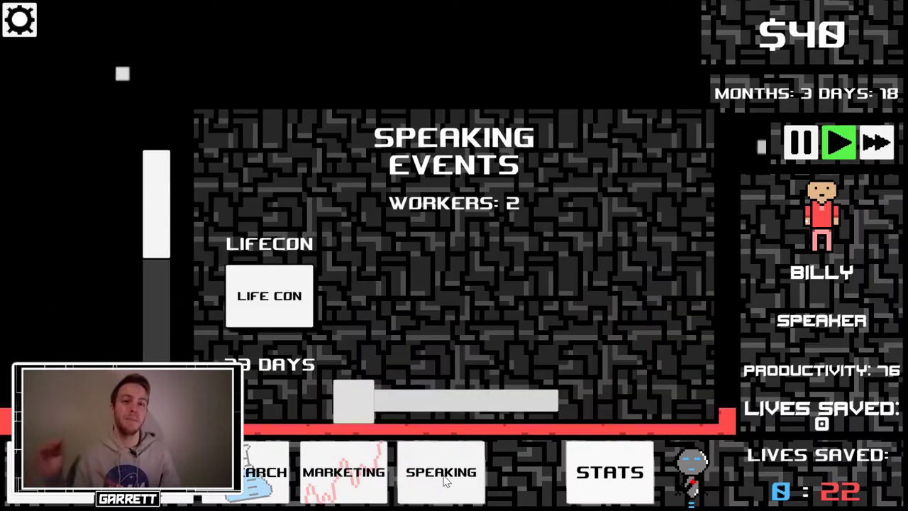
pyautogui.click(444, 481)
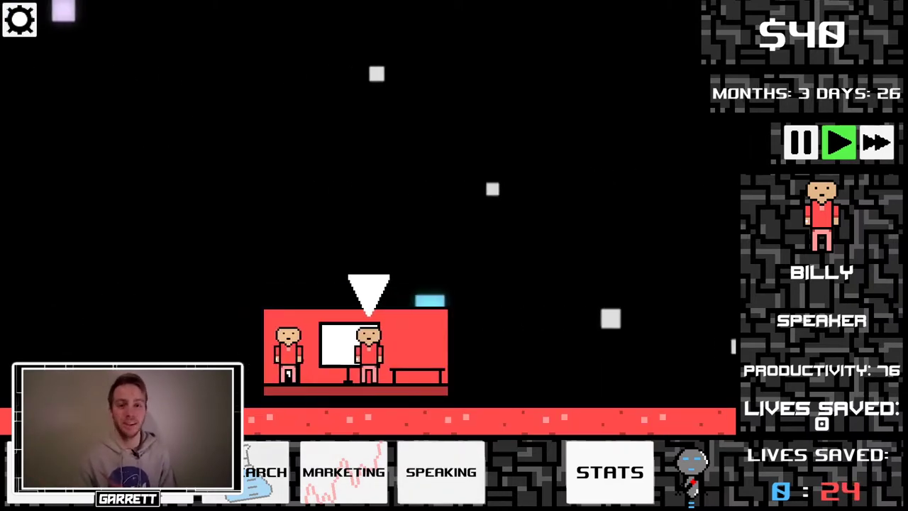
pyautogui.click(629, 488)
pyautogui.click(628, 488)
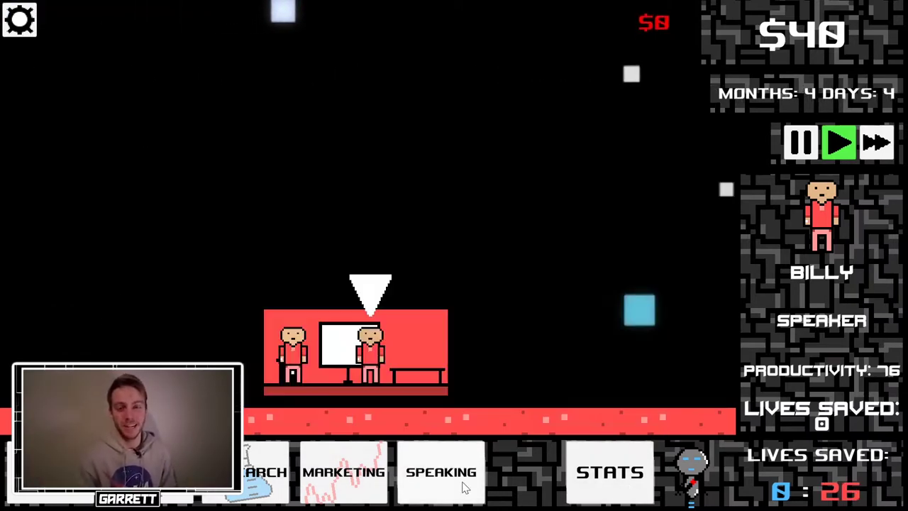
# - Build an office beside the speaker room and staff it with two office workers
pyautogui.click(358, 483)
pyautogui.click(50, 398)
pyautogui.click(517, 365)
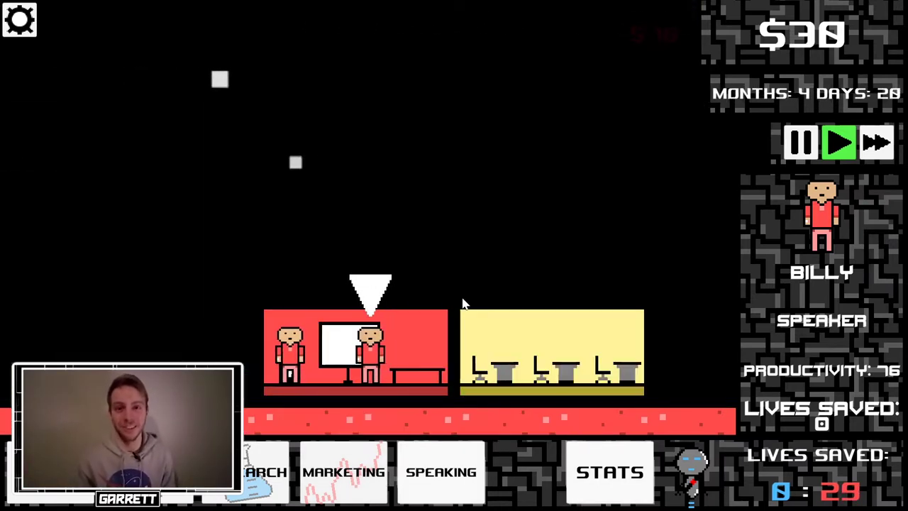
pyautogui.click(427, 241)
pyautogui.click(418, 358)
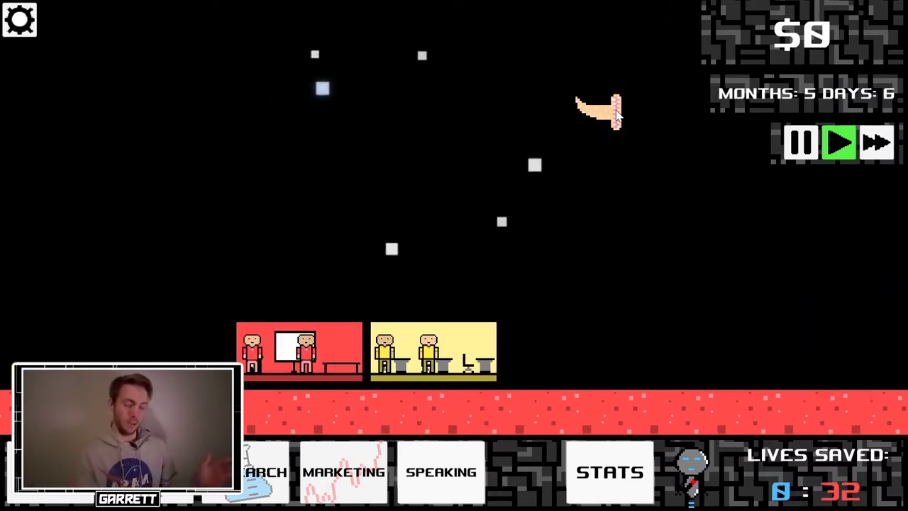
# - Build a psychologist room on the empty ground next to the office
pyautogui.moveTo(468, 408)
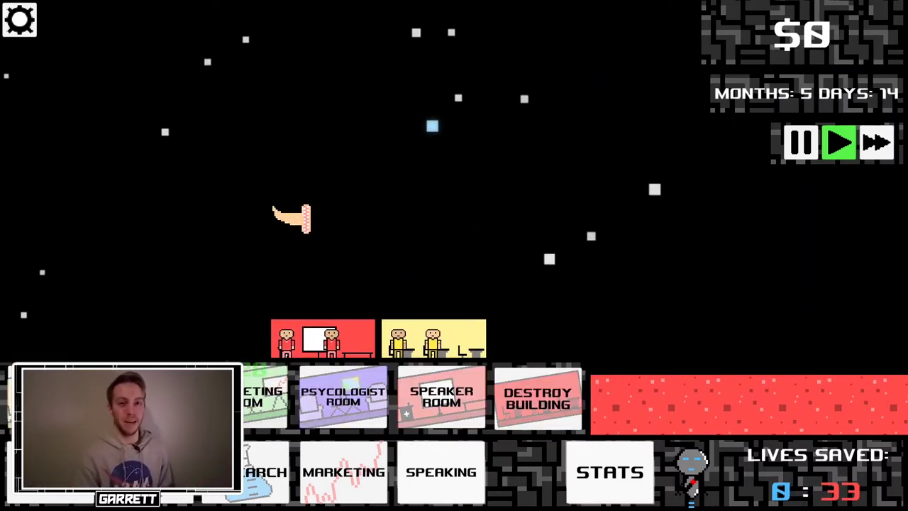
pyautogui.click(475, 392)
pyautogui.click(542, 351)
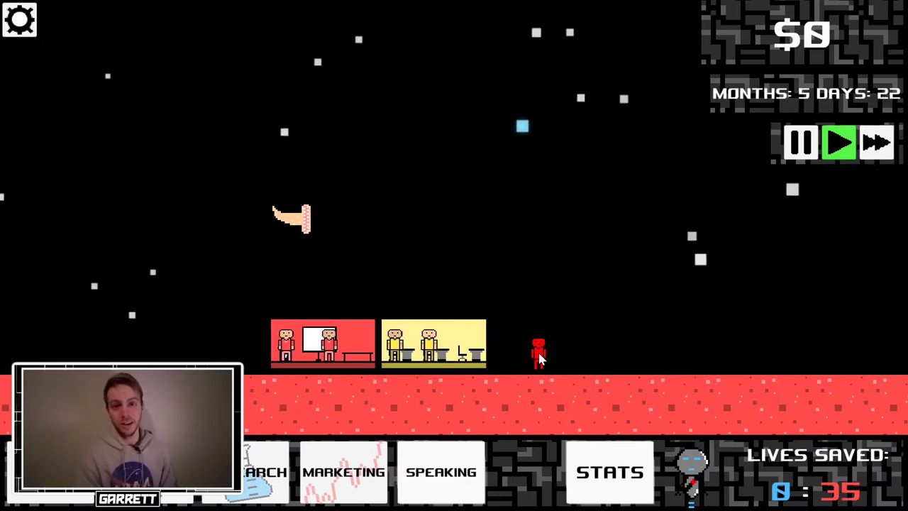
pyautogui.press('b')
pyautogui.click(330, 403)
pyautogui.click(537, 354)
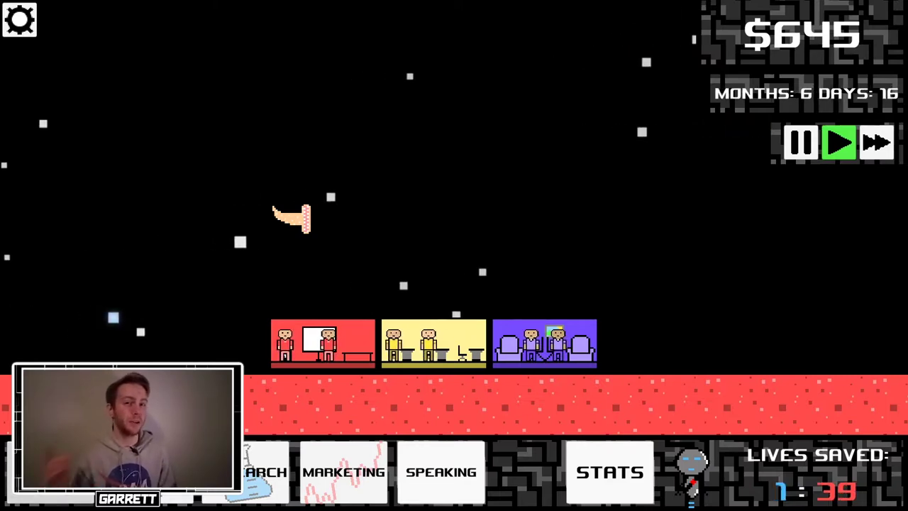
# - Place a lab room on the second floor, above the speaker room and the office
pyautogui.click(51, 472)
pyautogui.click(148, 403)
pyautogui.click(370, 304)
pyautogui.click(383, 303)
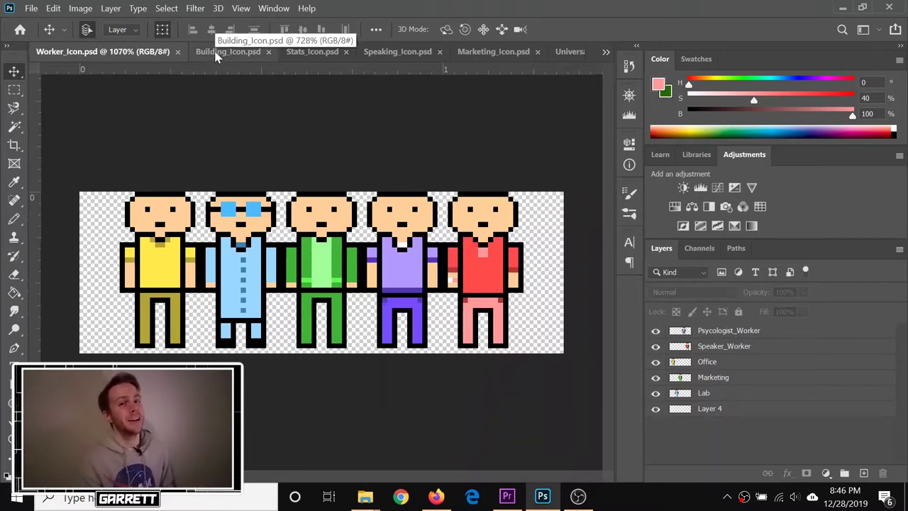
# - Look through the building, stats, speaking, marketing, universal, galactic and planetary icon files to examine their pixel art
pyautogui.click(217, 56)
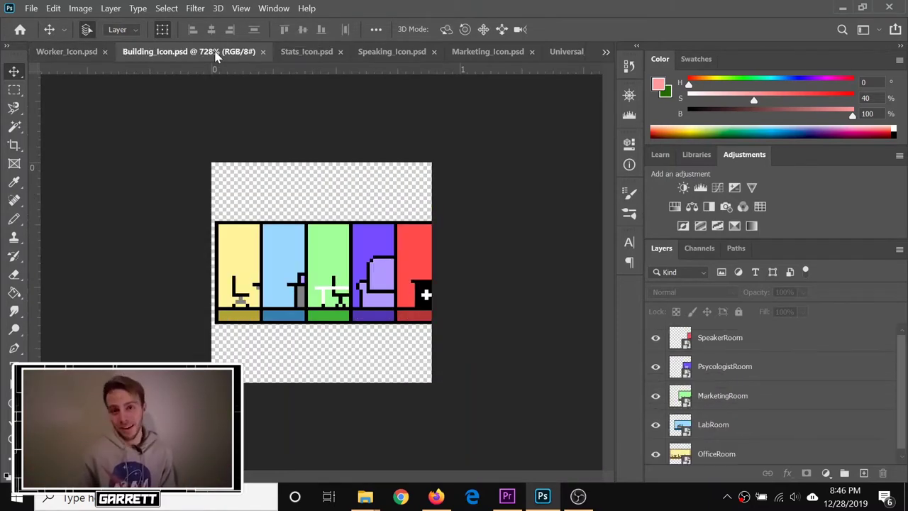
pyautogui.click(306, 55)
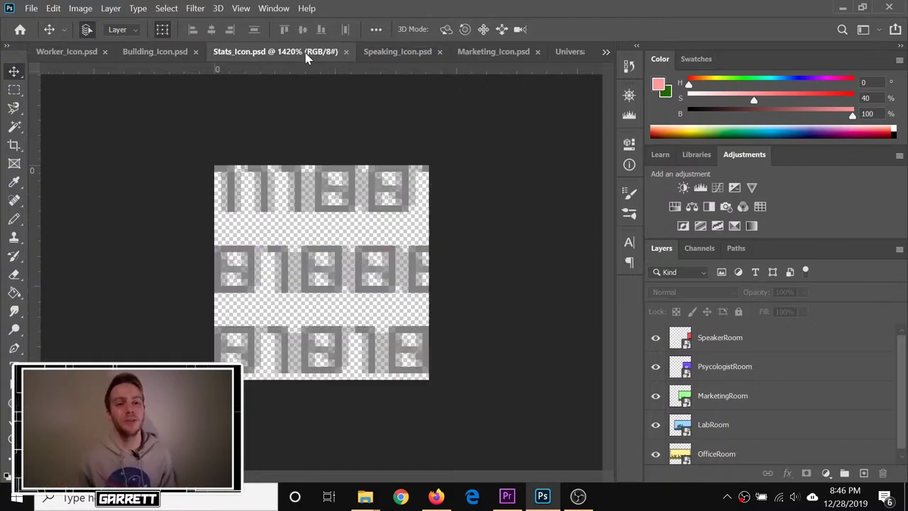
pyautogui.click(393, 54)
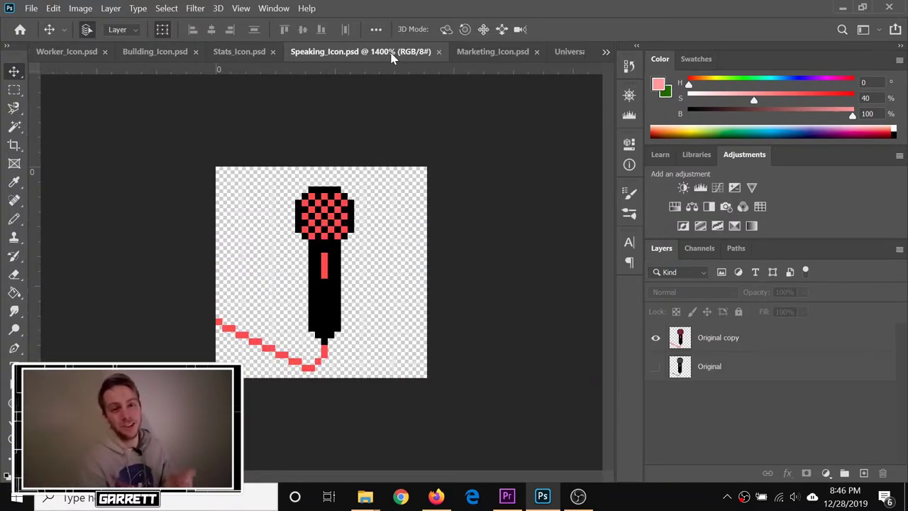
pyautogui.click(497, 54)
pyautogui.hotkey('ctrl', 'Tab')
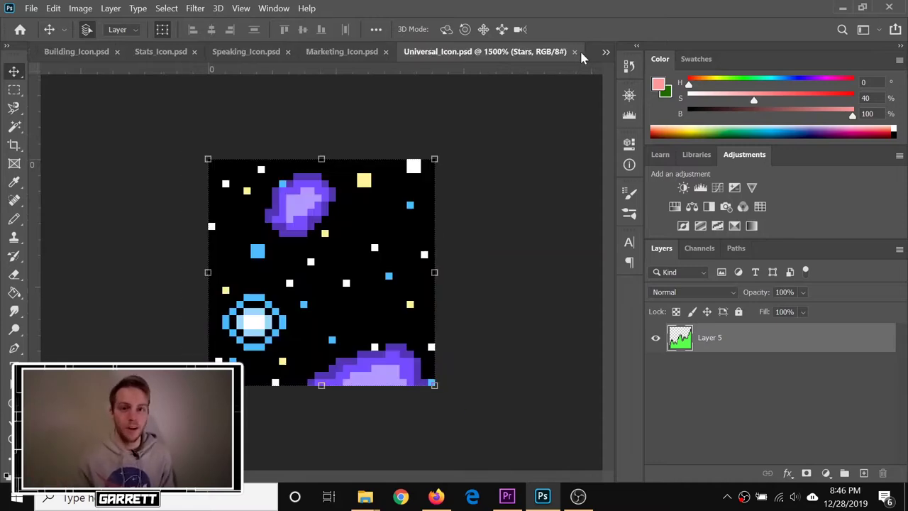
pyautogui.click(606, 51)
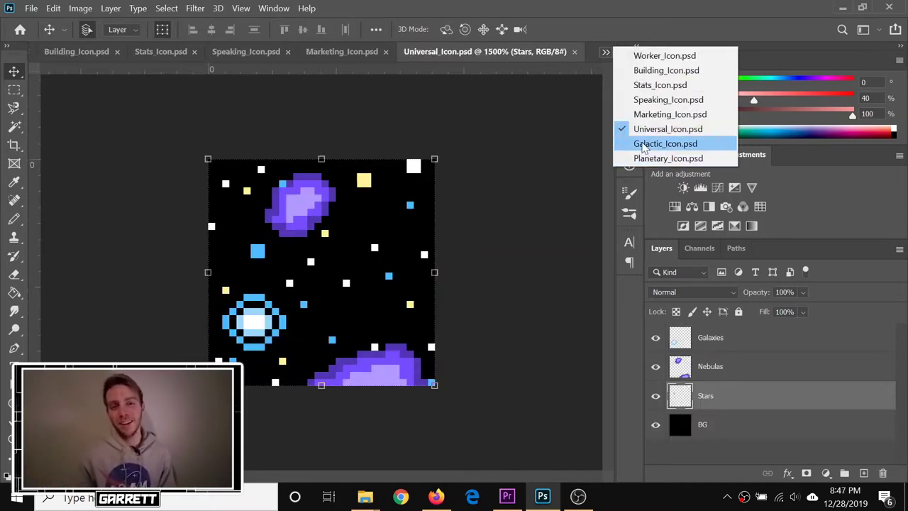
pyautogui.click(665, 144)
pyautogui.click(606, 52)
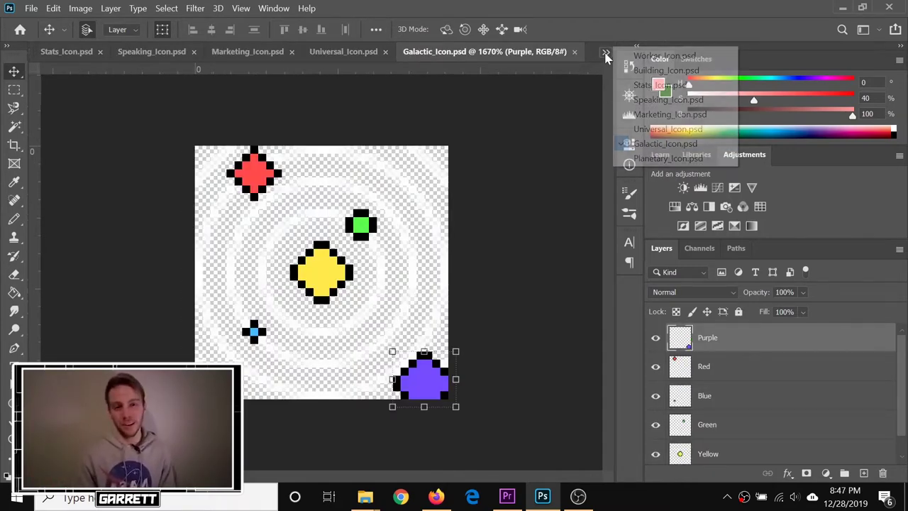
pyautogui.click(661, 158)
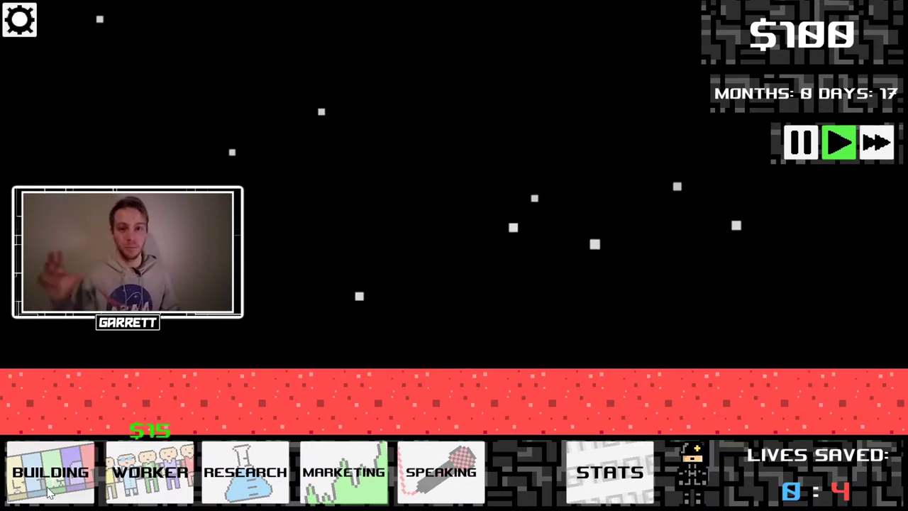
# - Go through the game's Building, Research, Marketing, Speaking and Stats menus to examine the new icons
pyautogui.click(55, 494)
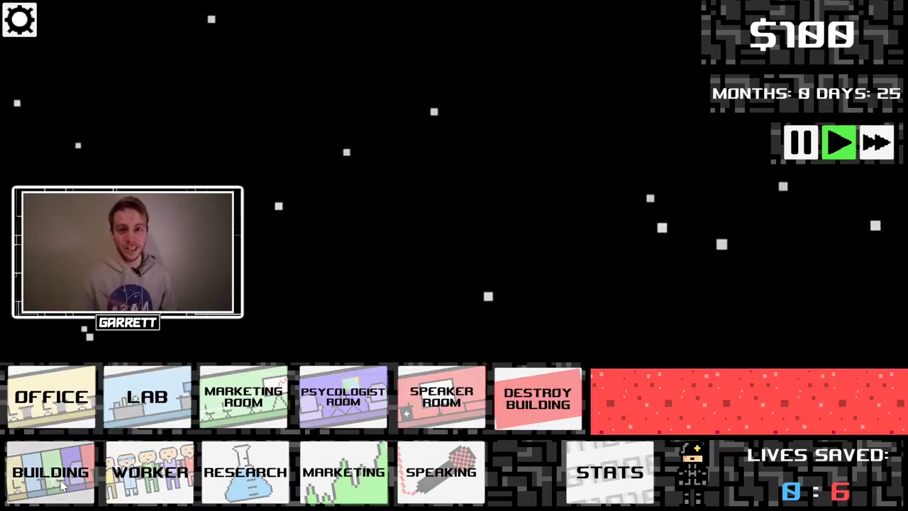
pyautogui.click(62, 485)
pyautogui.click(260, 482)
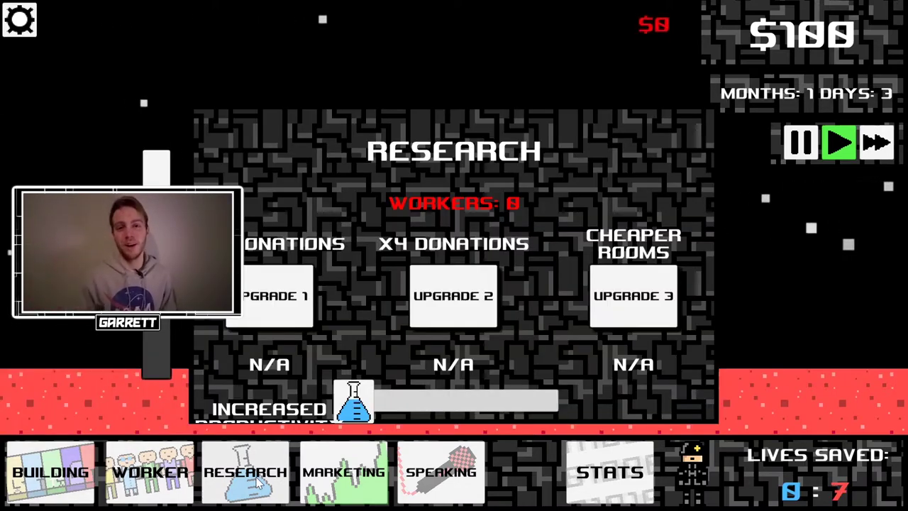
pyautogui.click(259, 483)
pyautogui.click(343, 474)
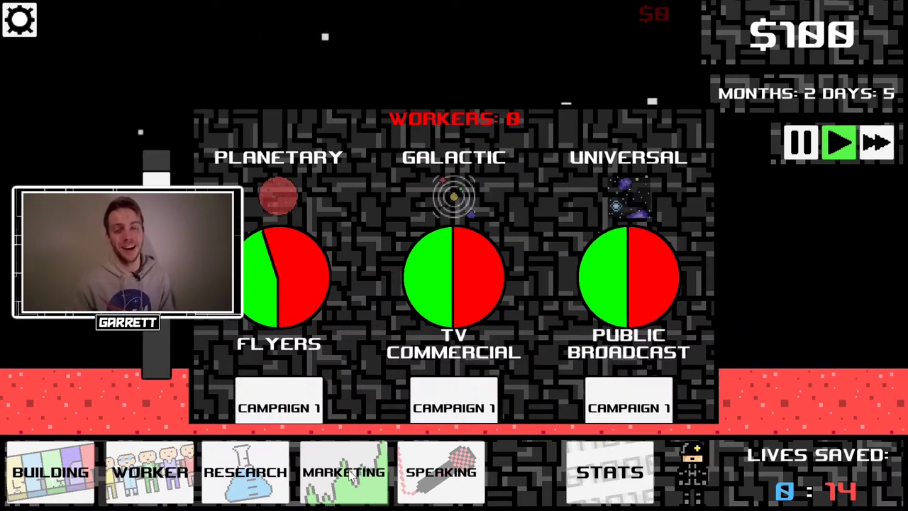
pyautogui.click(440, 475)
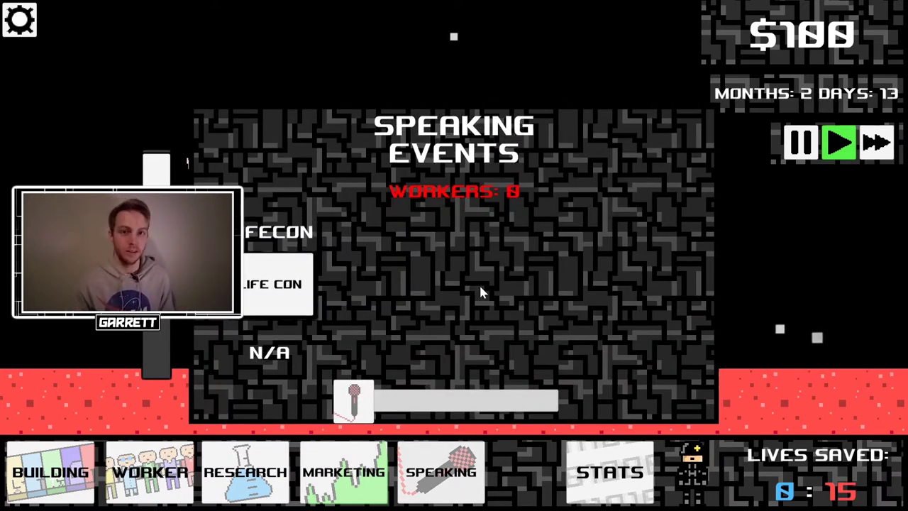
pyautogui.click(448, 494)
pyautogui.click(610, 472)
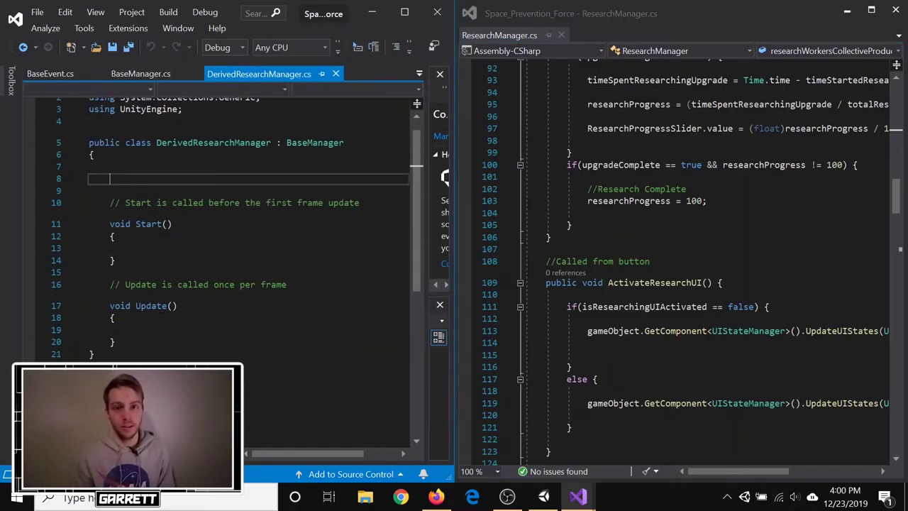
# - Copy the field declarations from ResearchManager.cs into the empty body of the DerivedResearchManager class
pyautogui.scroll(3, 677, 261)
pyautogui.click(139, 77)
pyautogui.click(258, 74)
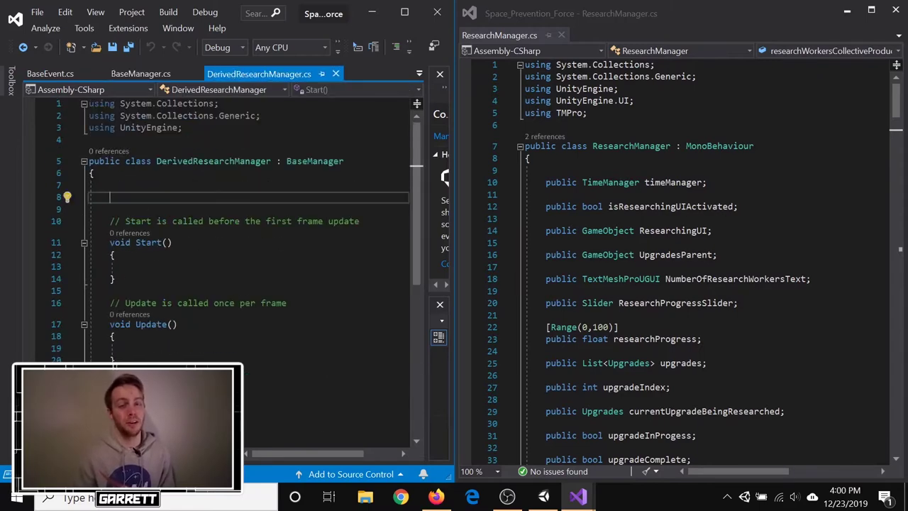
pyautogui.moveTo(540, 183); pyautogui.dragTo(687, 290)
pyautogui.hotkey('ctrl', 'c')
pyautogui.click(142, 198)
pyautogui.hotkey('ctrl', 'v')
# - Delete the timeManager, isResearchingUIActivated, ResearchingUI and NumberOfResearchWorkersText fields from DerivedResearchManager
pyautogui.scroll(7, 248, 270)
pyautogui.click(234, 293)
pyautogui.scroll(10, 677, 261)
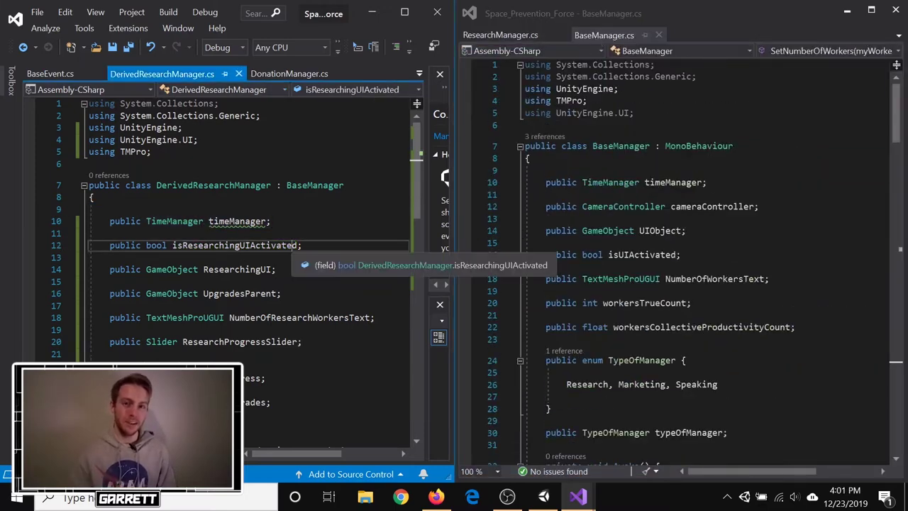
pyautogui.moveTo(302, 246); pyautogui.dragTo(42, 210)
pyautogui.click(281, 293)
pyautogui.moveTo(276, 269); pyautogui.dragTo(42, 210)
pyautogui.press('BackSpace')
pyautogui.press('BackSpace')
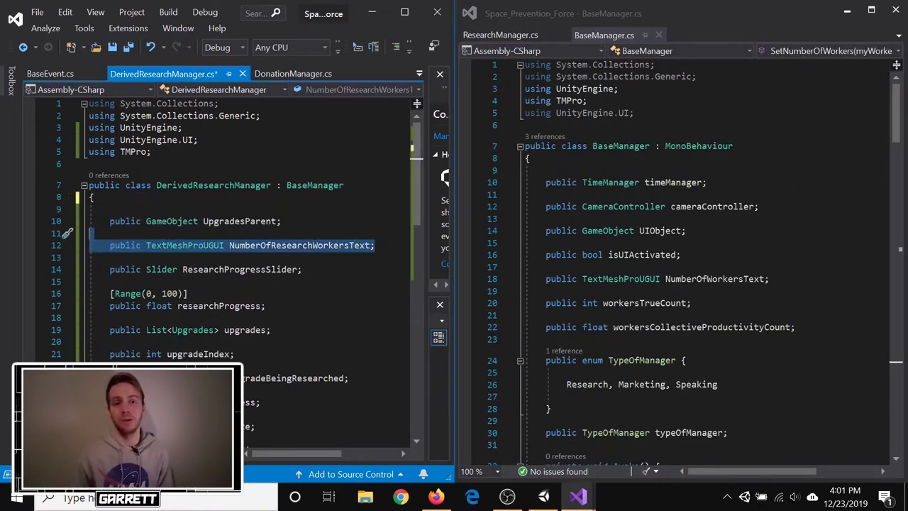
pyautogui.press('BackSpace')
pyautogui.press('BackSpace')
# - Delete researchWorkersTrueCount, researchWorkersCollectiveProductivityCount with its comment, and the field below totalResearchTime
pyautogui.scroll(-6, 191, 290)
pyautogui.click(250, 378)
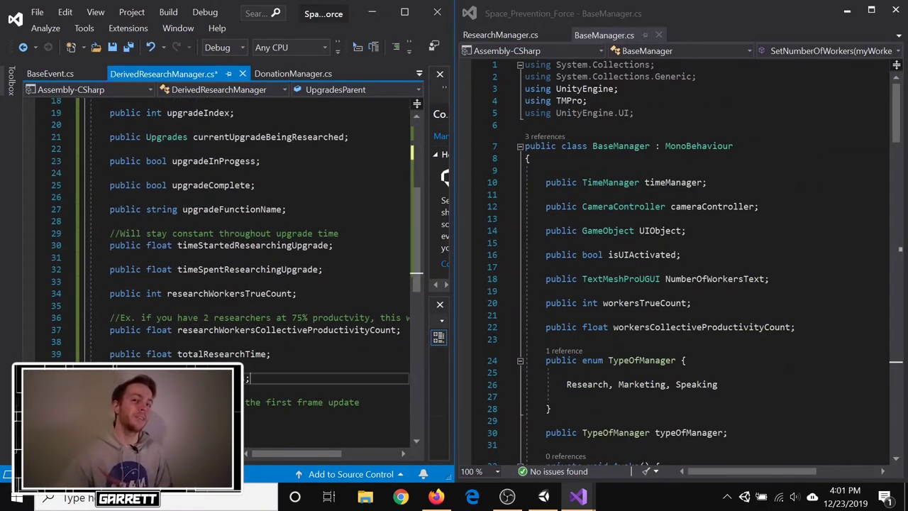
pyautogui.press('BackSpace')
pyautogui.press('BackSpace')
pyautogui.moveTo(396, 330); pyautogui.dragTo(68, 294)
pyautogui.press('BackSpace')
pyautogui.press('BackSpace')
pyautogui.press('BackSpace')
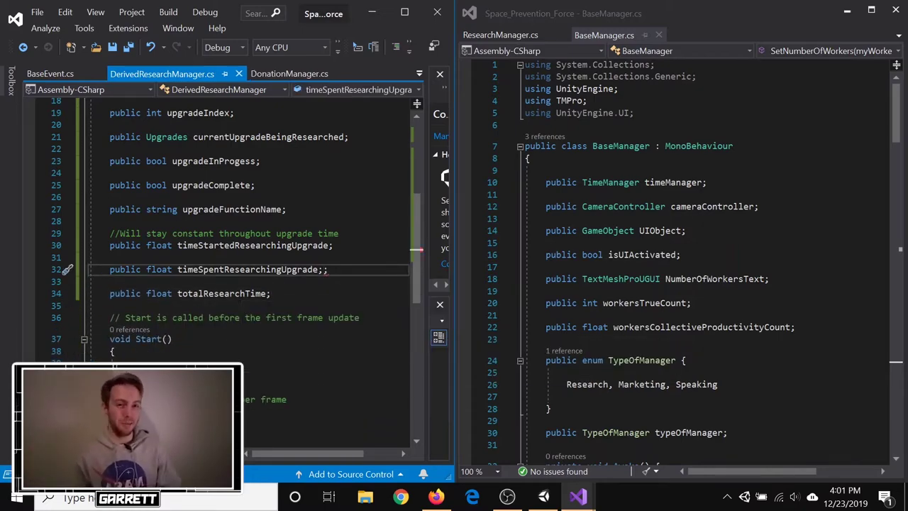
# - Copy the methods from ResearchManager.cs and paste them over the default Start and Update methods in DerivedResearchManager
pyautogui.scroll(2, 239, 269)
pyautogui.click(500, 34)
pyautogui.scroll(-20, 709, 283)
pyautogui.moveTo(546, 243); pyautogui.dragTo(550, 287)
pyautogui.scroll(-20, 735, 199)
pyautogui.hotkey('ctrl', 'c')
pyautogui.scroll(-5, 249, 270)
pyautogui.moveTo(115, 343); pyautogui.dragTo(109, 209)
pyautogui.hotkey('ctrl', 'v')
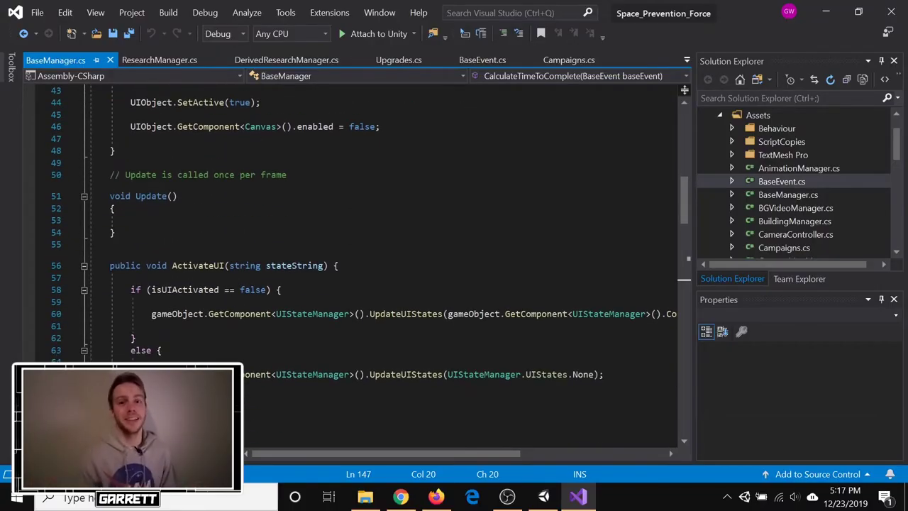
# - Review the UI, completion-time and worker-count methods in BaseManager.cs and their use in DerivedResearchManager.cs, and open Upgrades.cs
pyautogui.scroll(1, 369, 263)
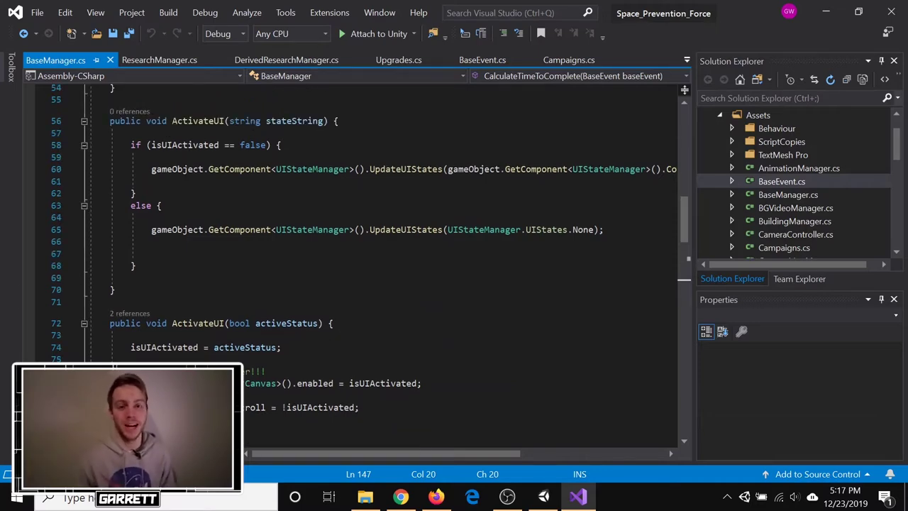
pyautogui.scroll(-20, 361, 263)
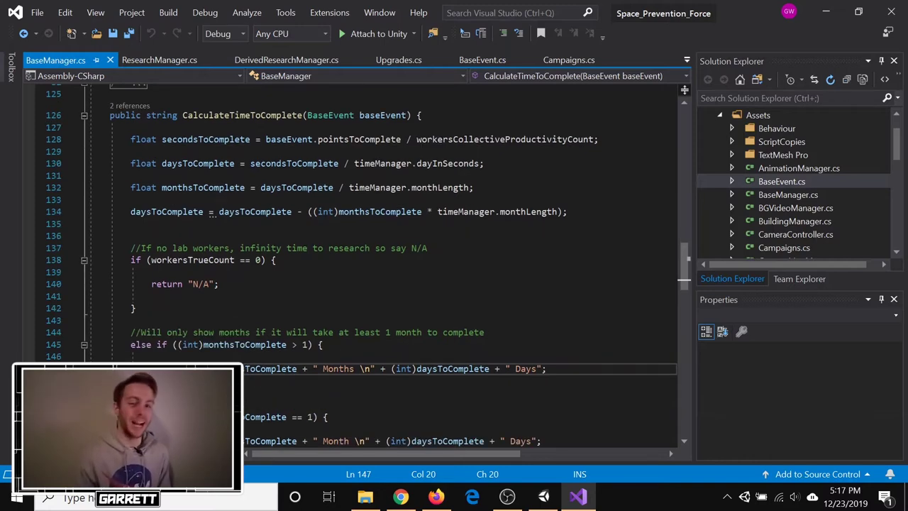
pyautogui.scroll(-15, 362, 262)
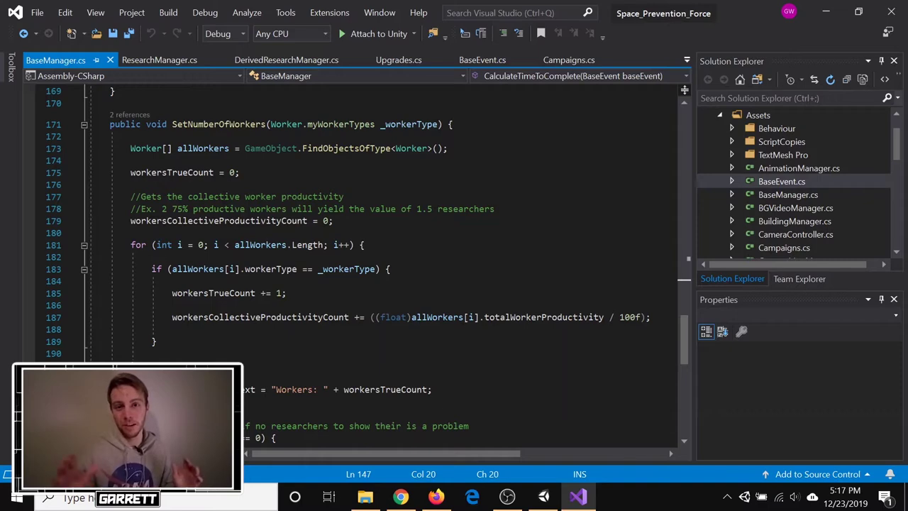
pyautogui.hotkey('ctrl', 'Tab')
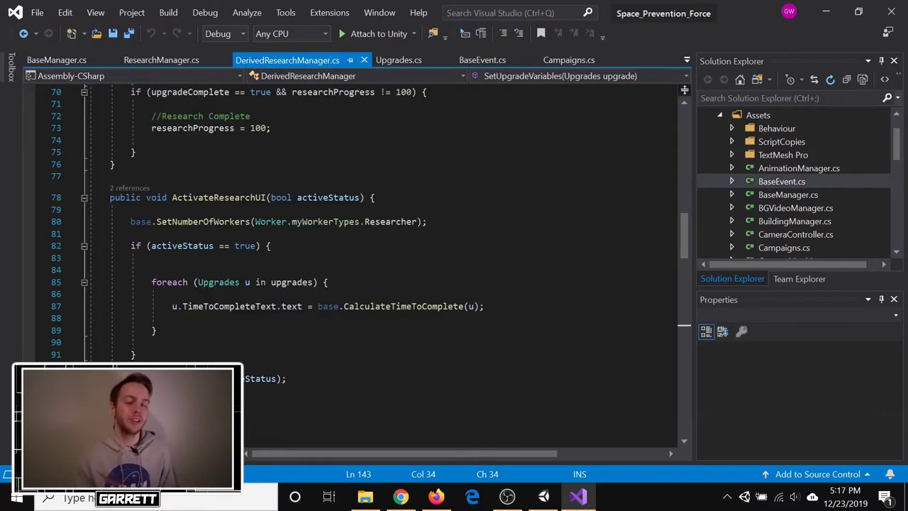
pyautogui.scroll(15, 362, 262)
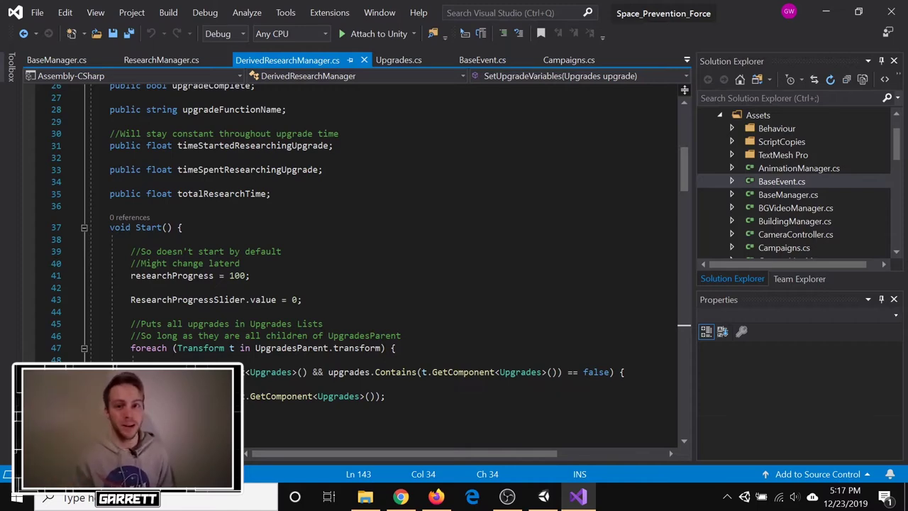
pyautogui.scroll(8, 361, 262)
pyautogui.scroll(-20, 362, 263)
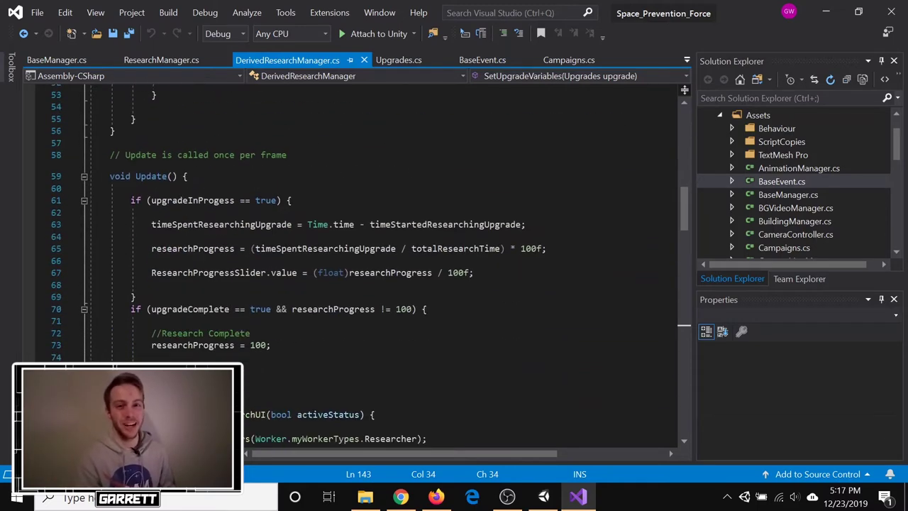
pyautogui.scroll(-20, 362, 263)
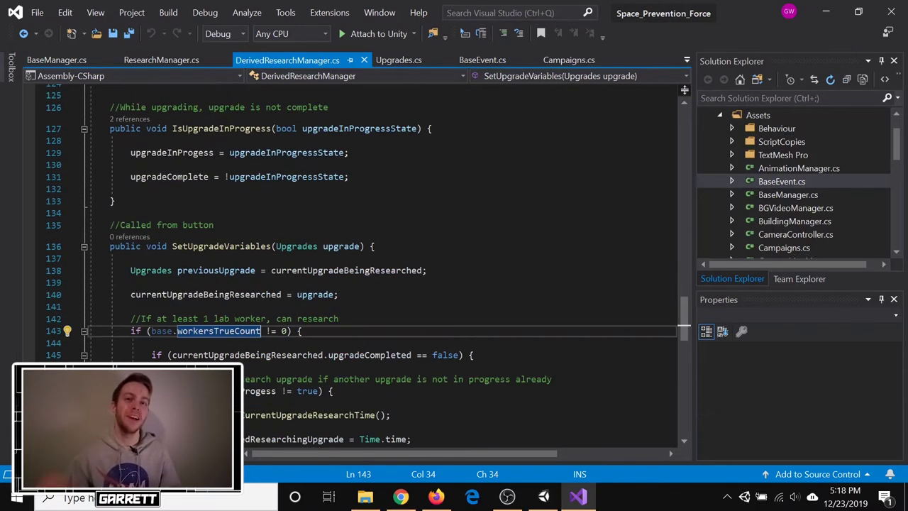
pyautogui.scroll(-3, 362, 262)
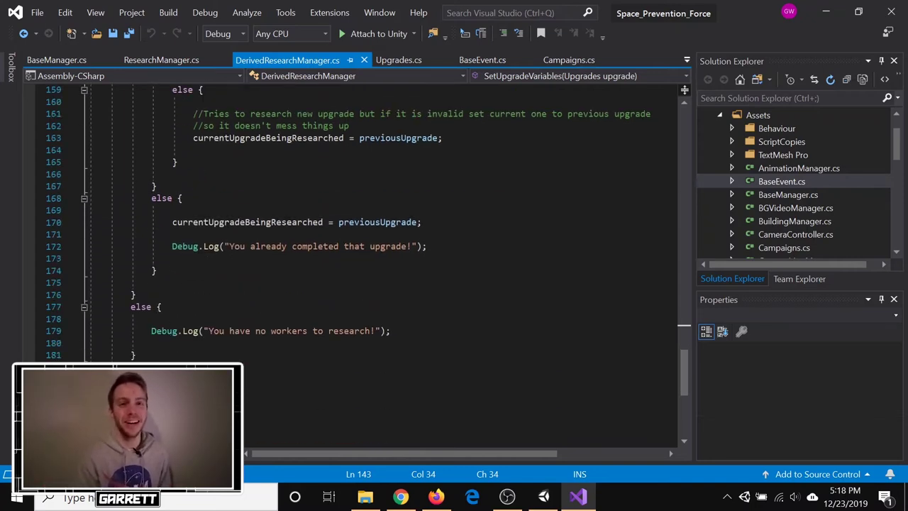
pyautogui.scroll(-3, 362, 263)
pyautogui.click(399, 61)
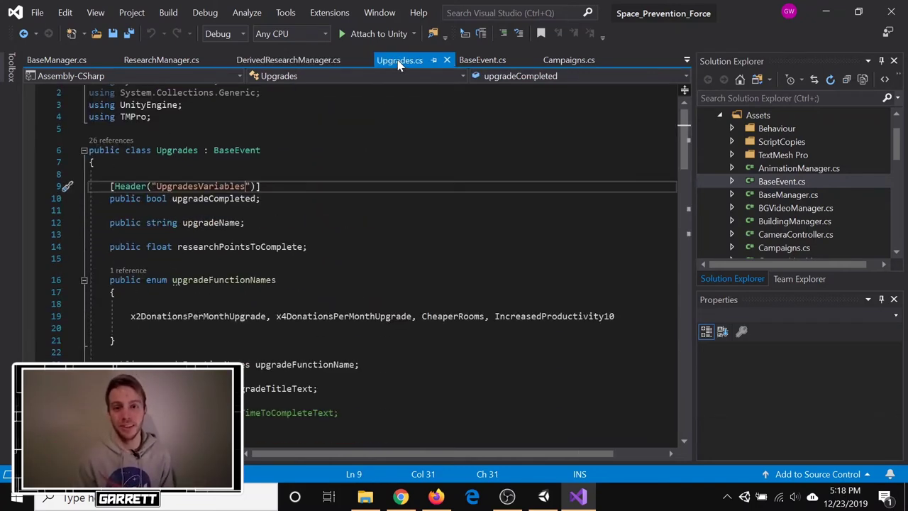